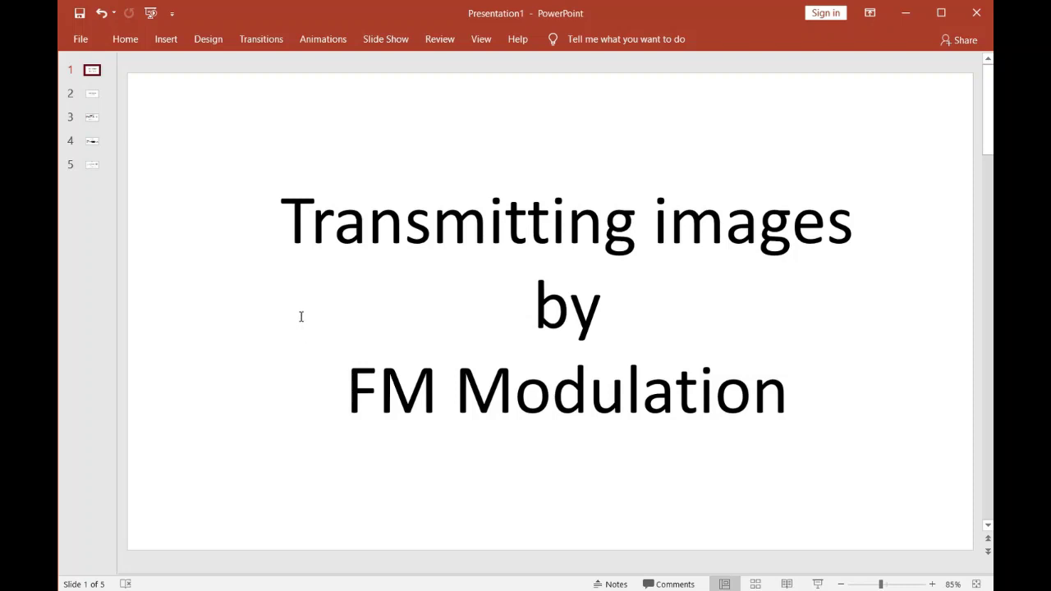
# Show slide 2, reading "Link for whole project Below this video."
pyautogui.click(92, 94)
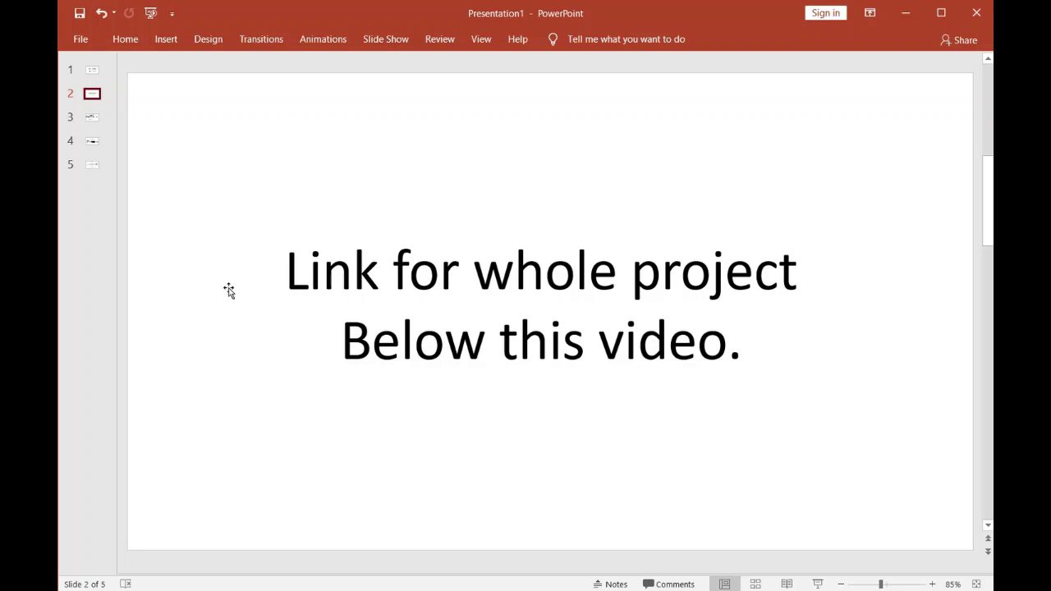
# Display slide 3, the TX Chain diagram from JPG through MATLAB and GNU Radio to USRP
pyautogui.click(91, 115)
pyautogui.click(91, 117)
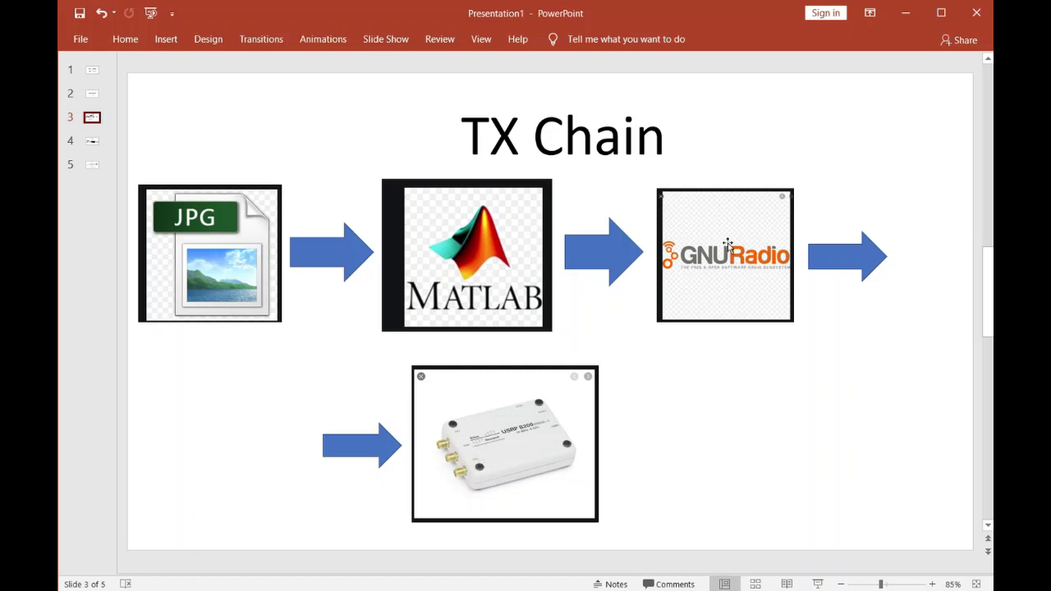
# Display slide 4, the RX Chain diagram from RTL-SDR dongle to SDR Console to MATLAB
pyautogui.click(91, 142)
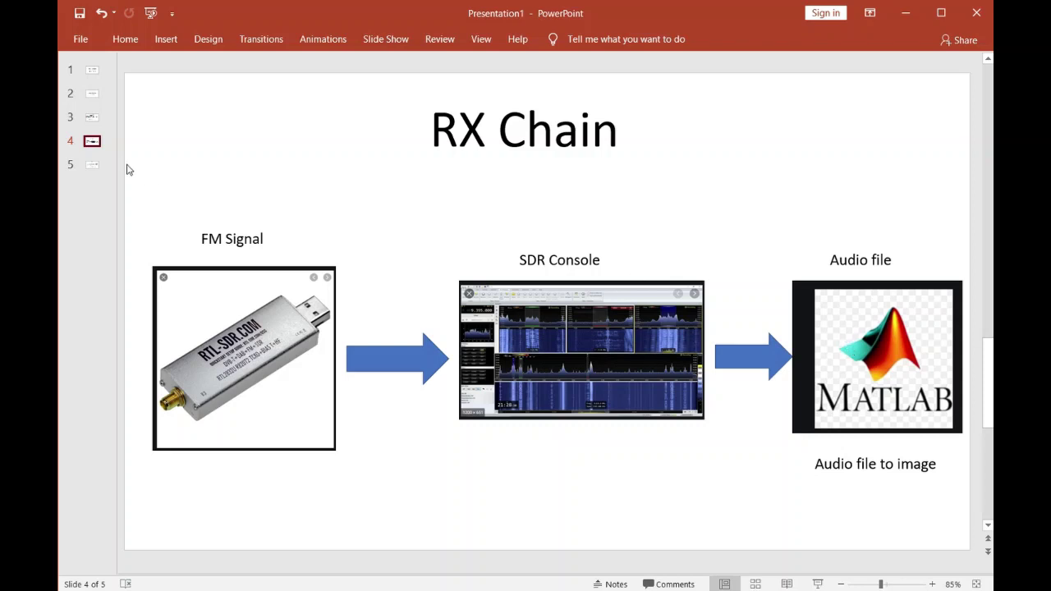
pyautogui.click(92, 165)
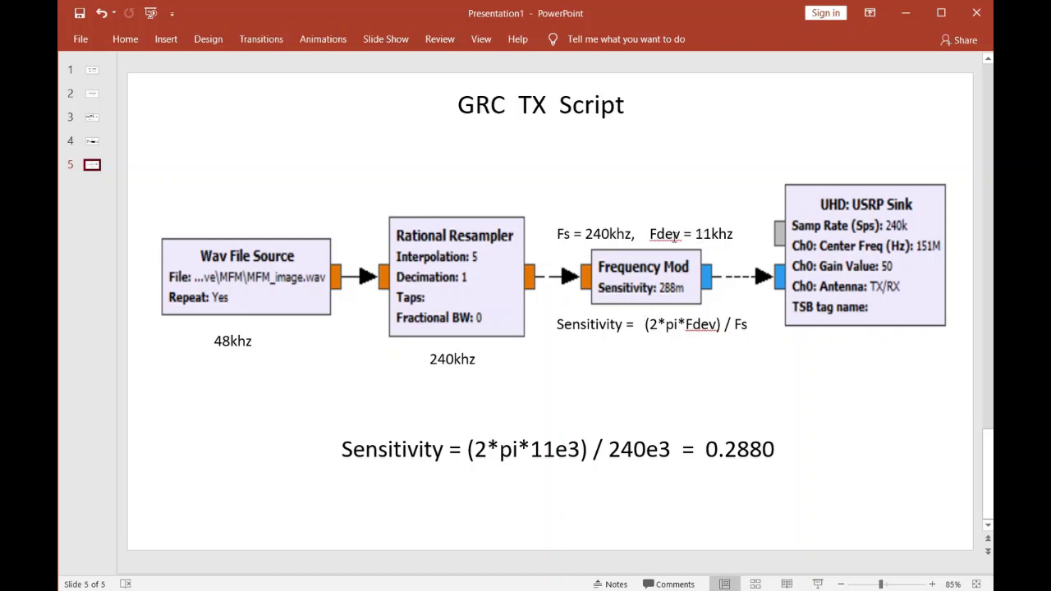
pyautogui.moveTo(653, 238); pyautogui.dragTo(727, 235)
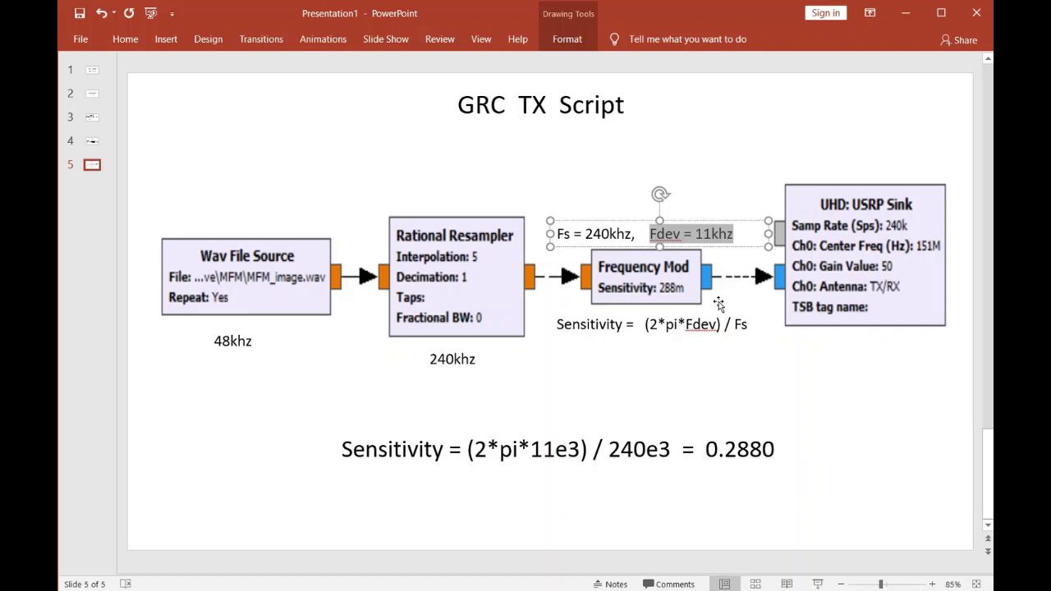
pyautogui.click(819, 354)
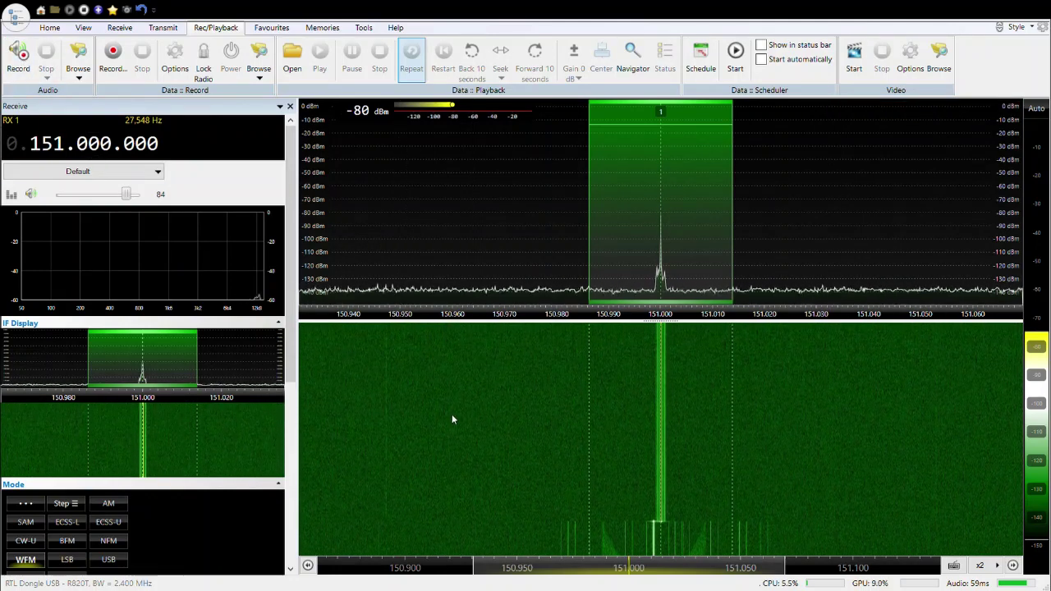
pyautogui.moveTo(660, 436)
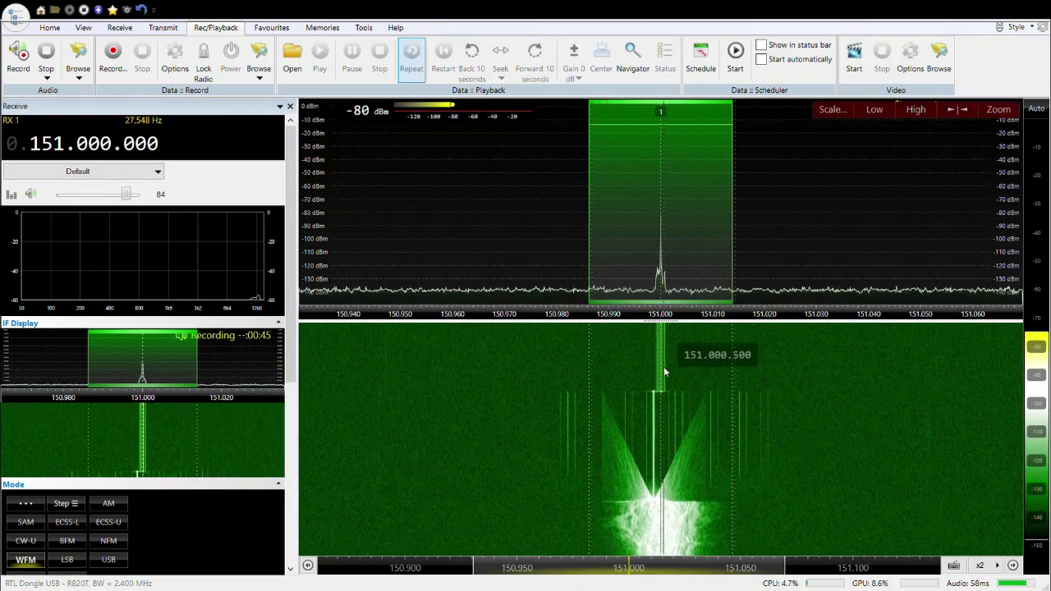
pyautogui.moveTo(821, 197)
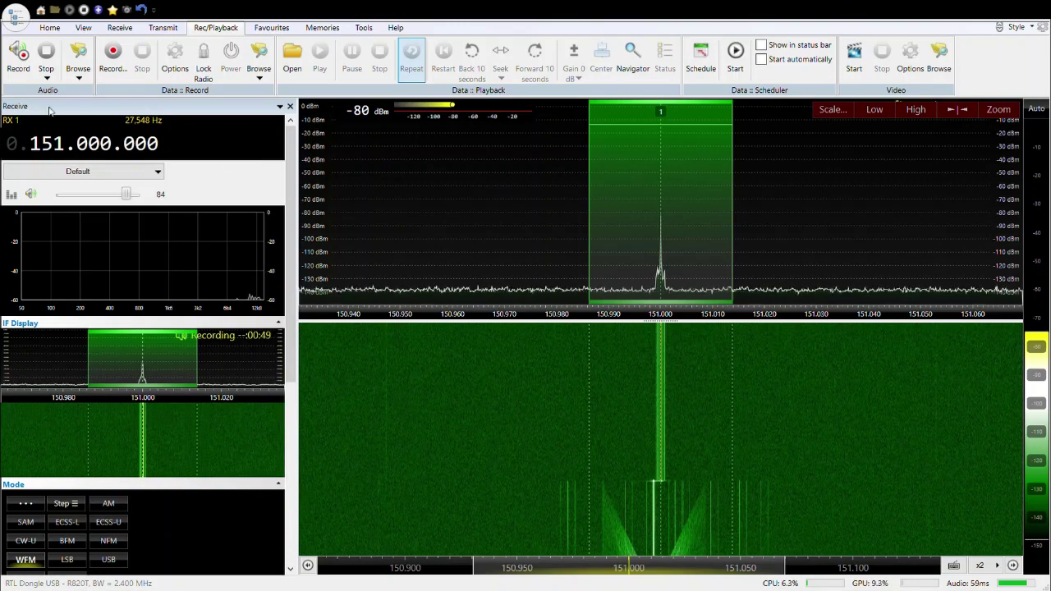
# Stop the SDR Console audio recording of the 151 MHz FM signal
pyautogui.click(49, 56)
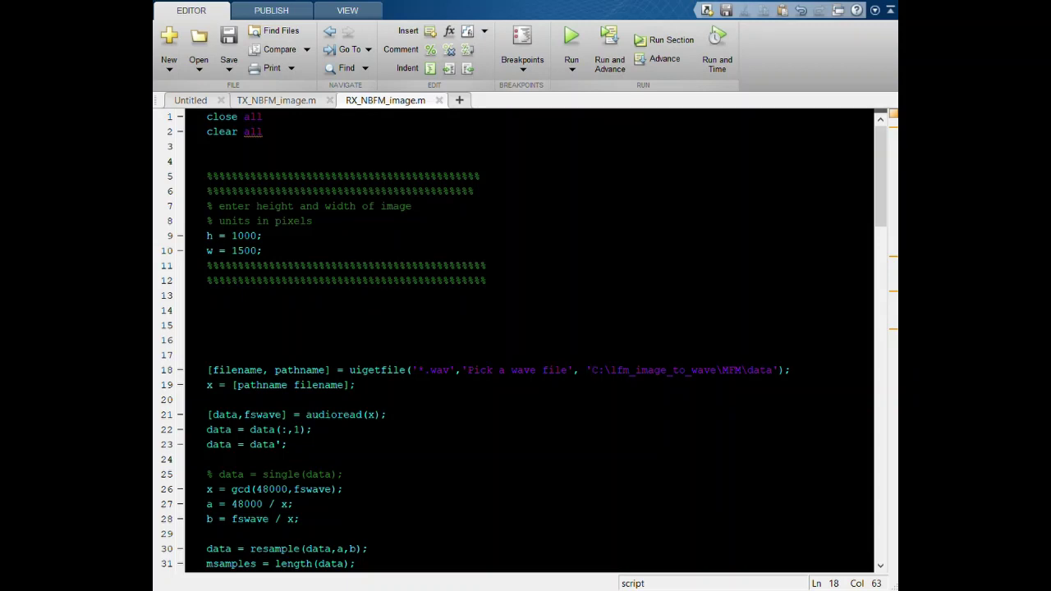
# Run the RX_NBFM_image.m receive script to decode the recorded audio
pyautogui.click(570, 40)
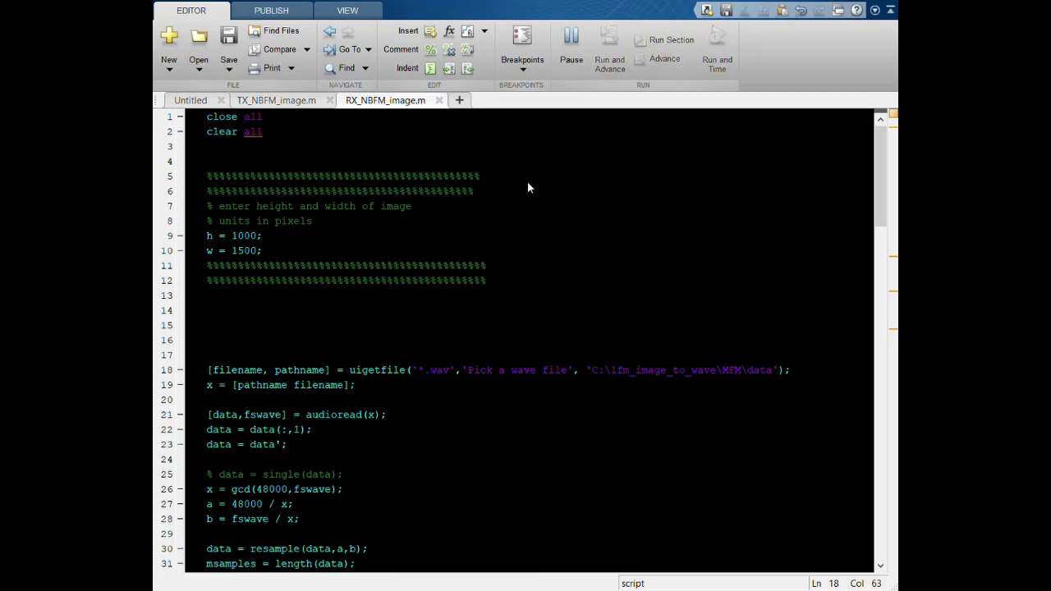